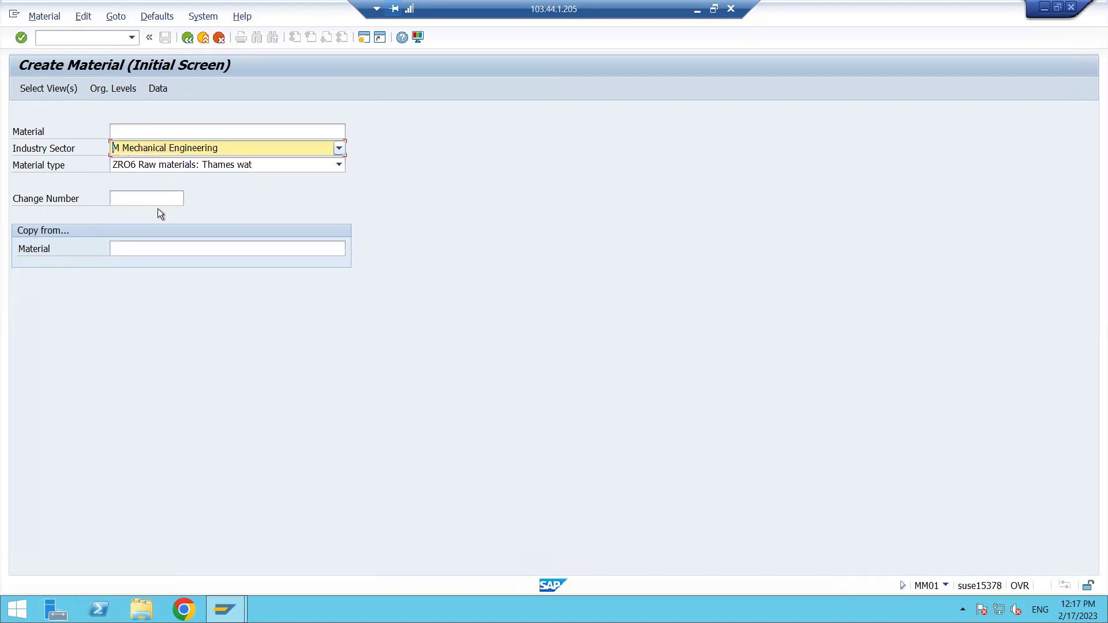
Step: Select the views Basic Data 1, Basic Data 2, Purchasing and General Plant Data / Storage 1 and 2, and proceed to the organizational levels
left_click(30, 88)
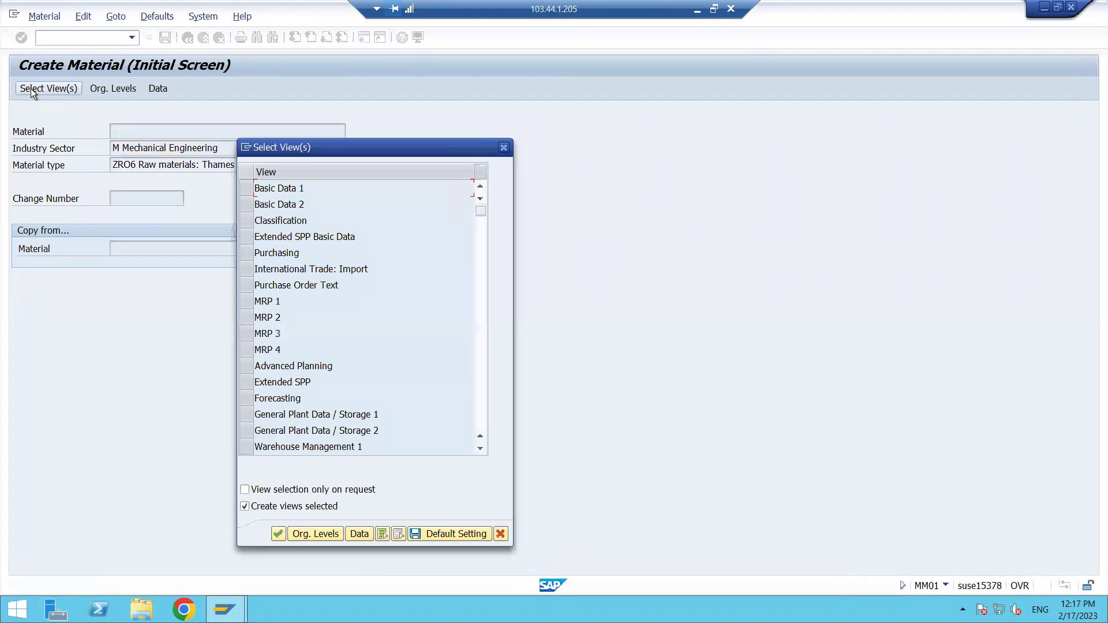
left_click(244, 189)
left_click(245, 204)
left_click(246, 253)
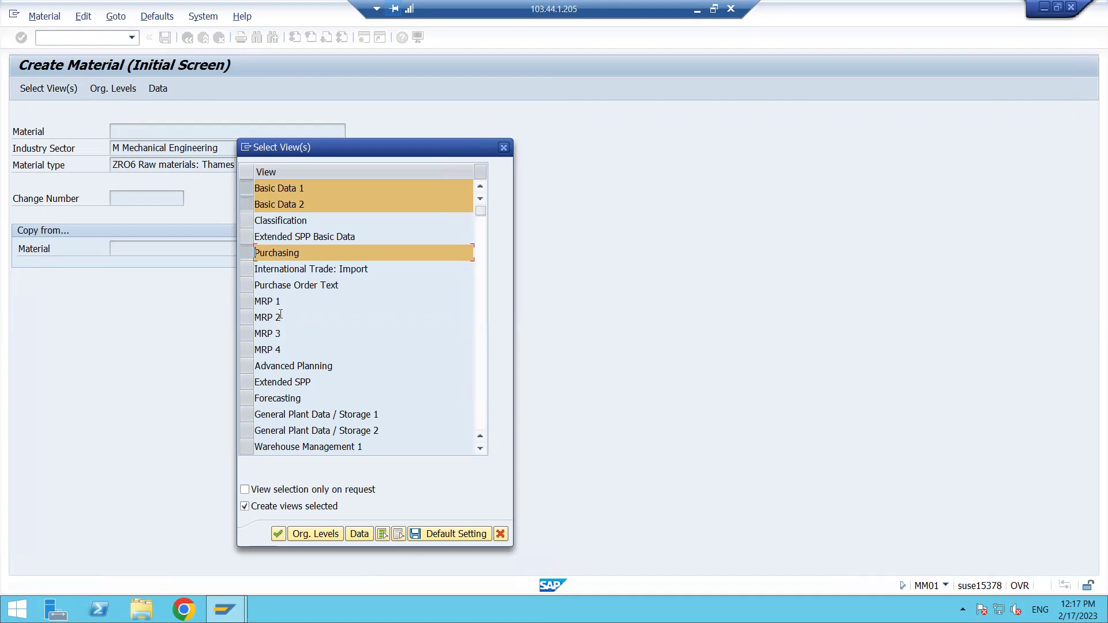
left_click(246, 415)
left_click(246, 430)
left_click(309, 534)
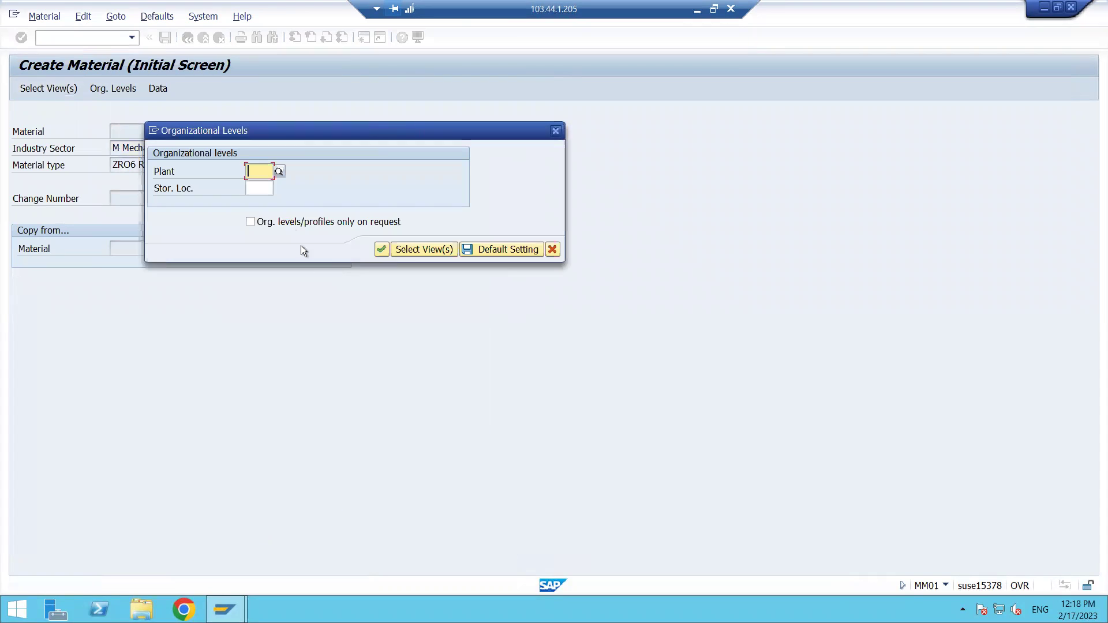
Step: Complete the plant and storage location organizational levels and continue to the new material's basic data
left_click(258, 172)
left_click(261, 186)
key("Return")
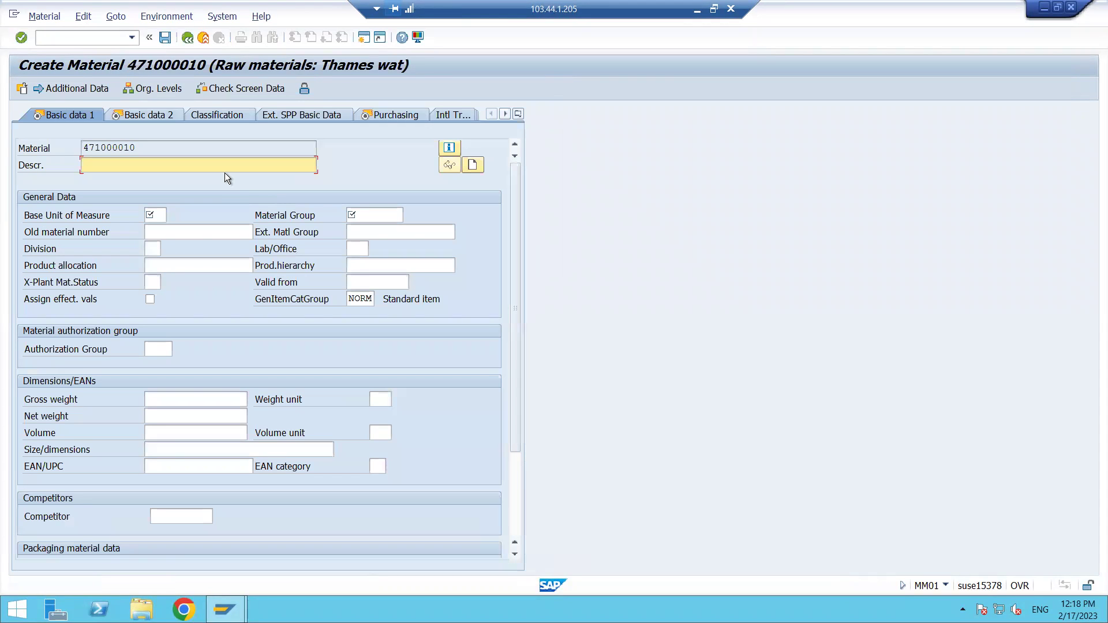
Step: Enter Steel 123 as the material description
left_click(135, 163)
type("L")
key("BackSpace")
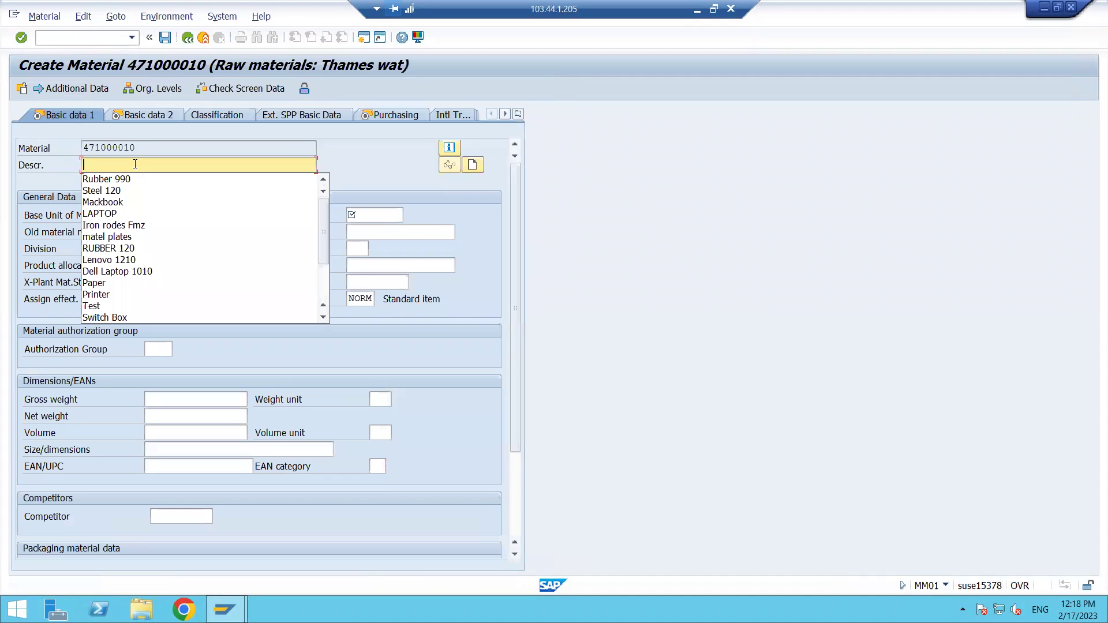
type("Ma")
key("BackSpace")
key("BackSpace")
type("Steek")
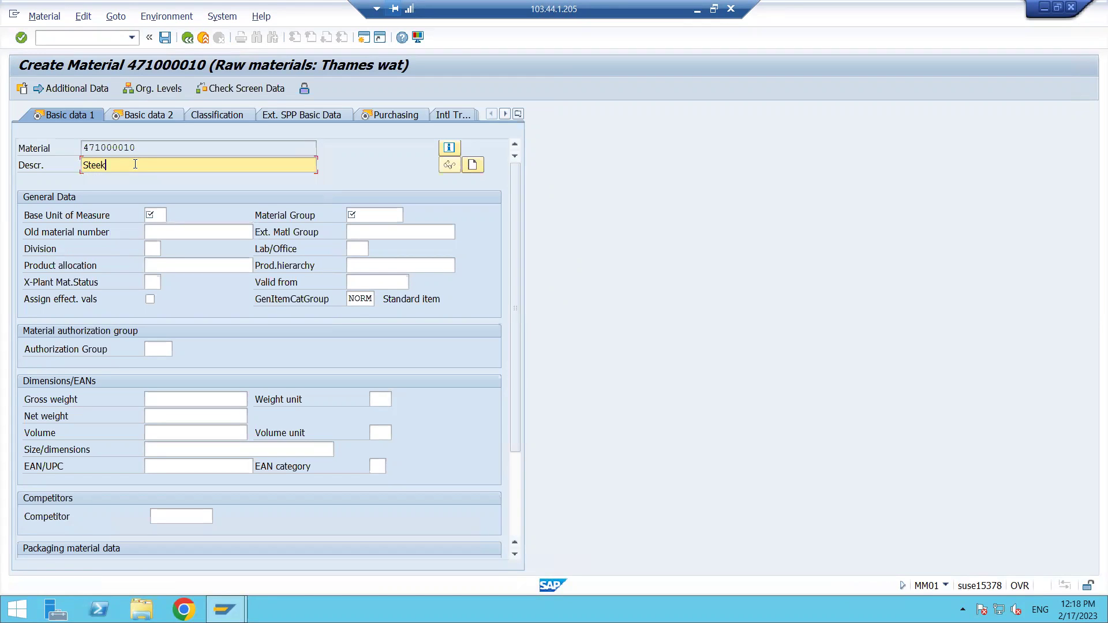
key("BackSpace")
type("l 123")
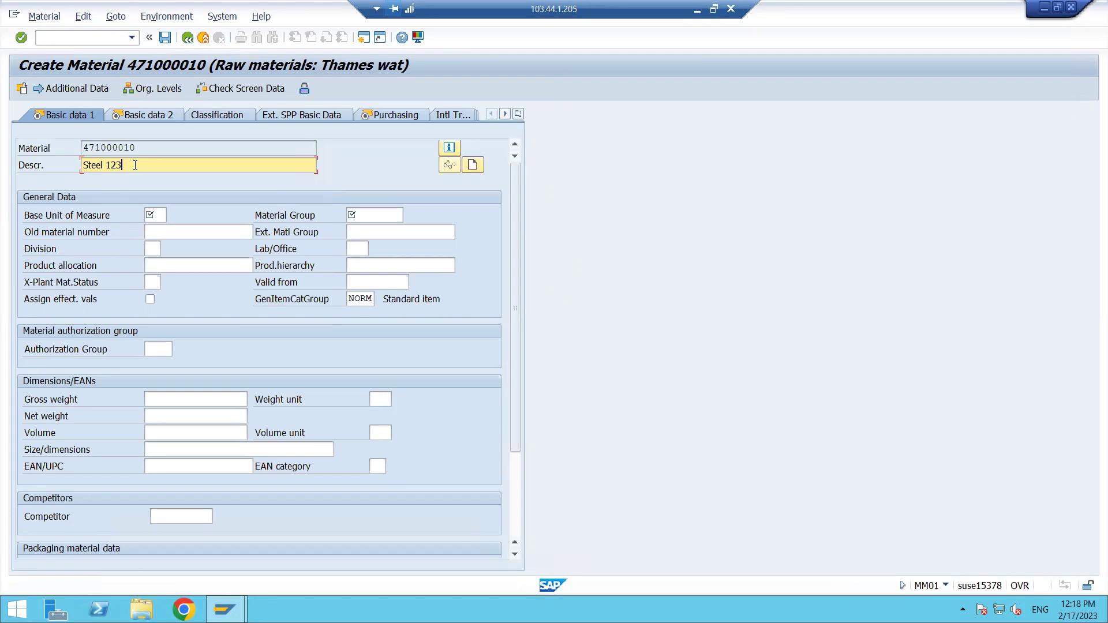
left_click_drag(135, 165, 26, 166)
Step: Set the material's base unit of measure to KG and its material group to 001
left_click(159, 215)
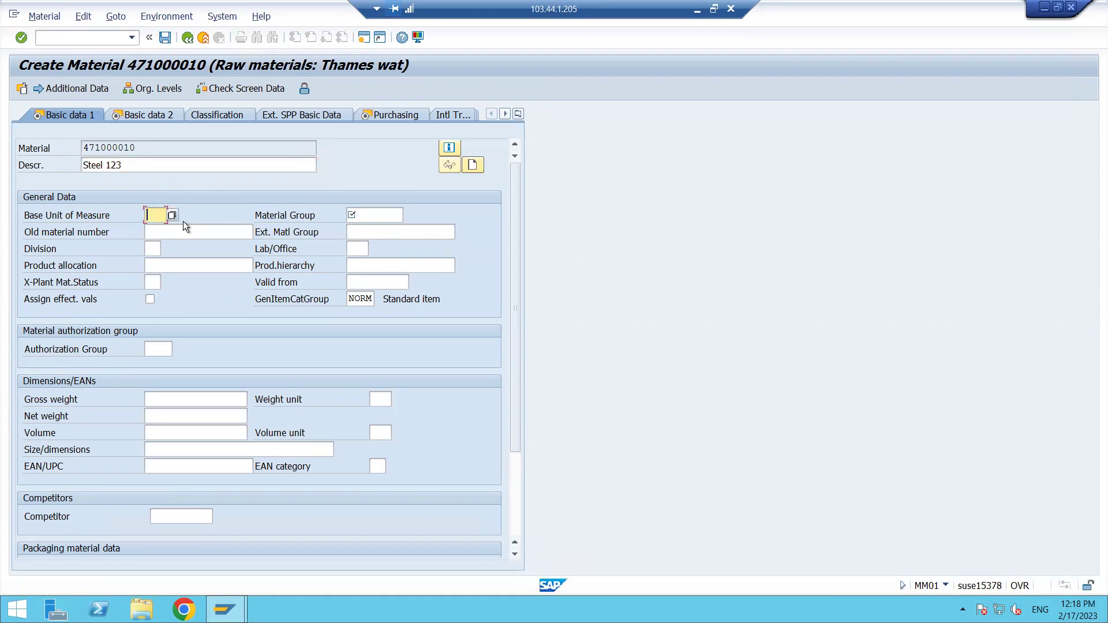
type("KG")
key("Tab")
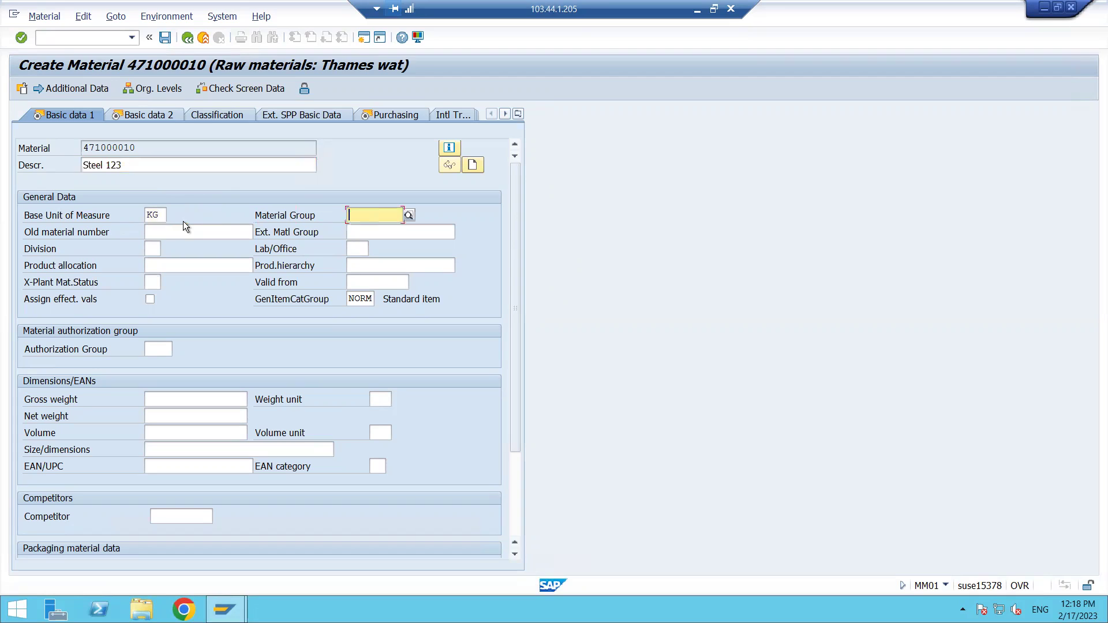
left_click(376, 219)
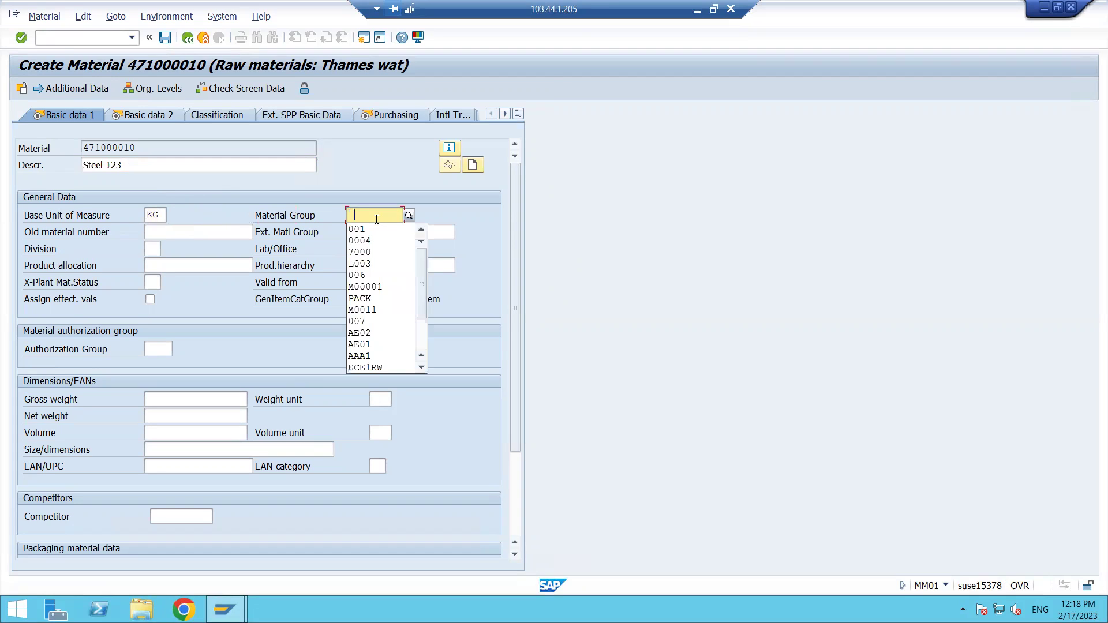
key("Down")
key("Return")
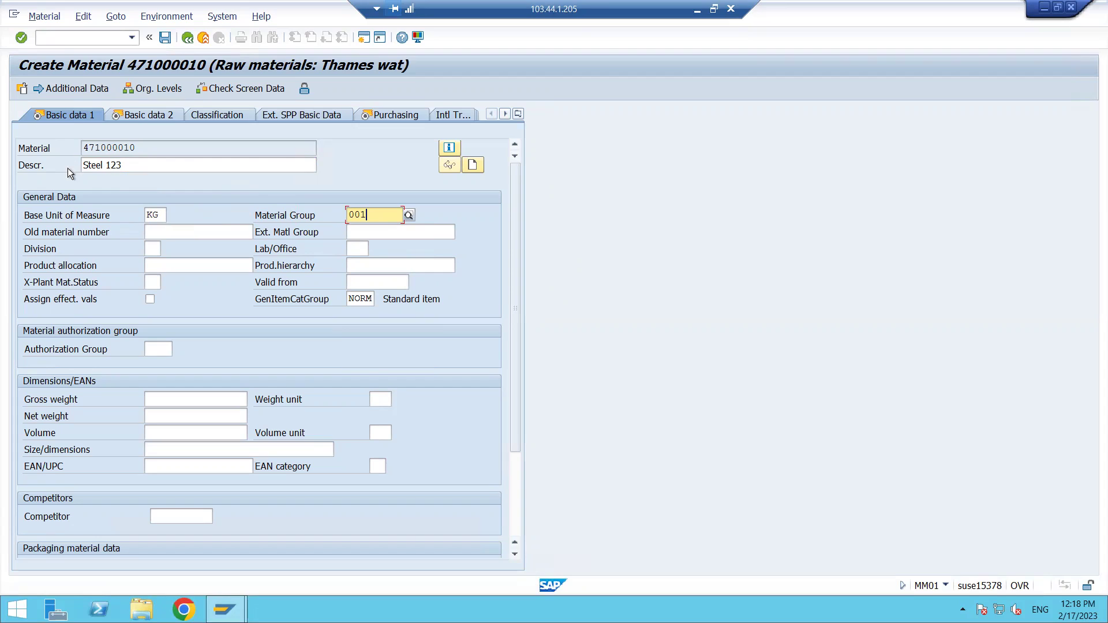
left_click_drag(127, 166, 77, 168)
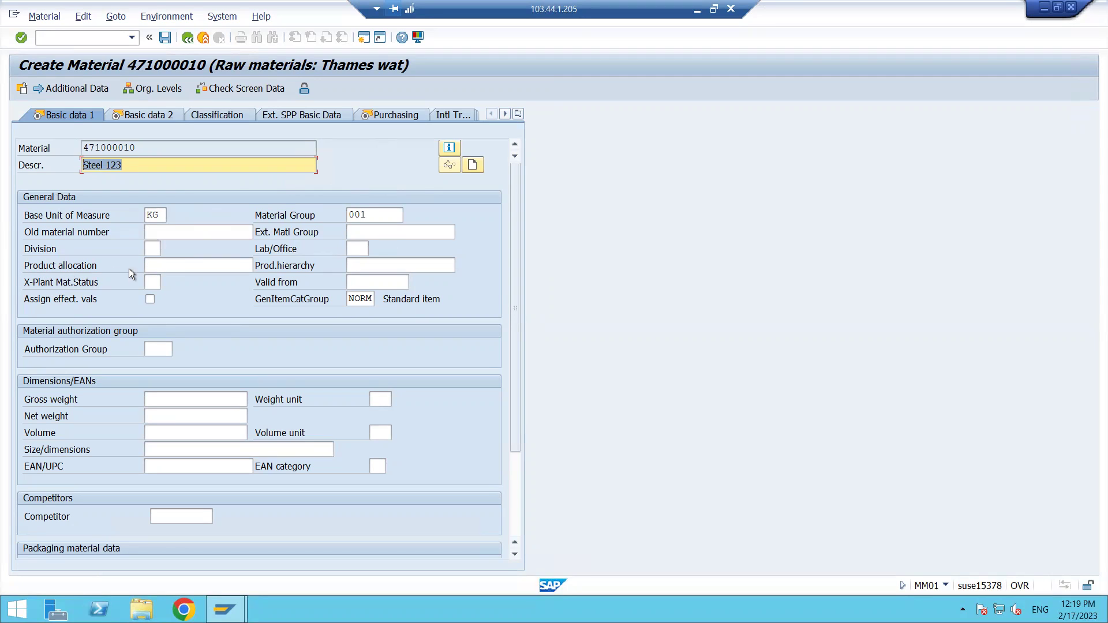
left_click(162, 267)
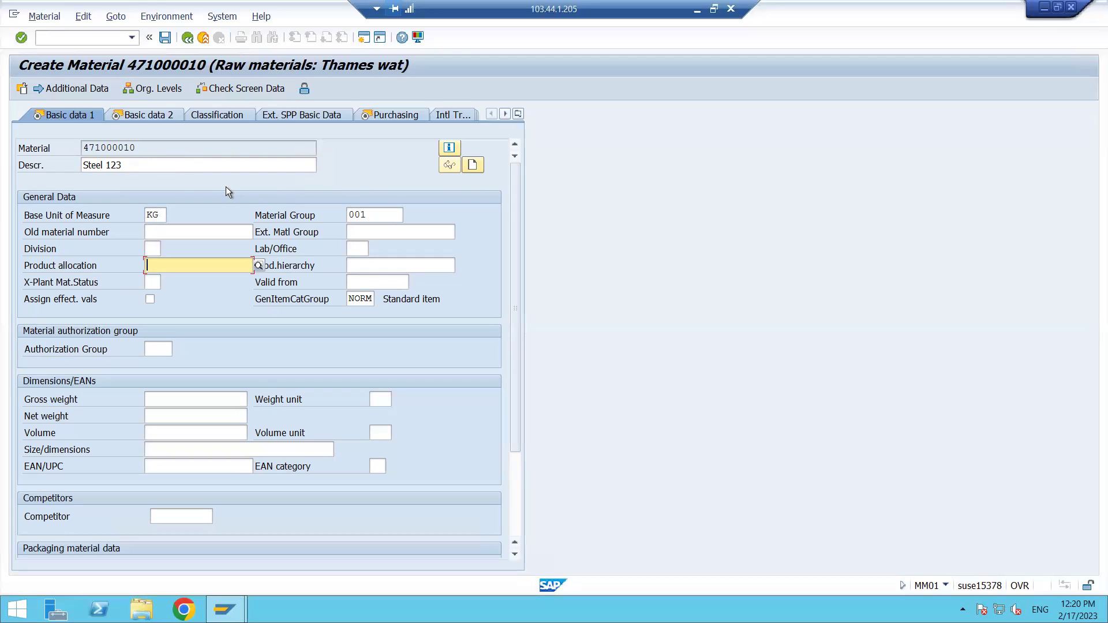
left_click_drag(154, 154, 60, 157)
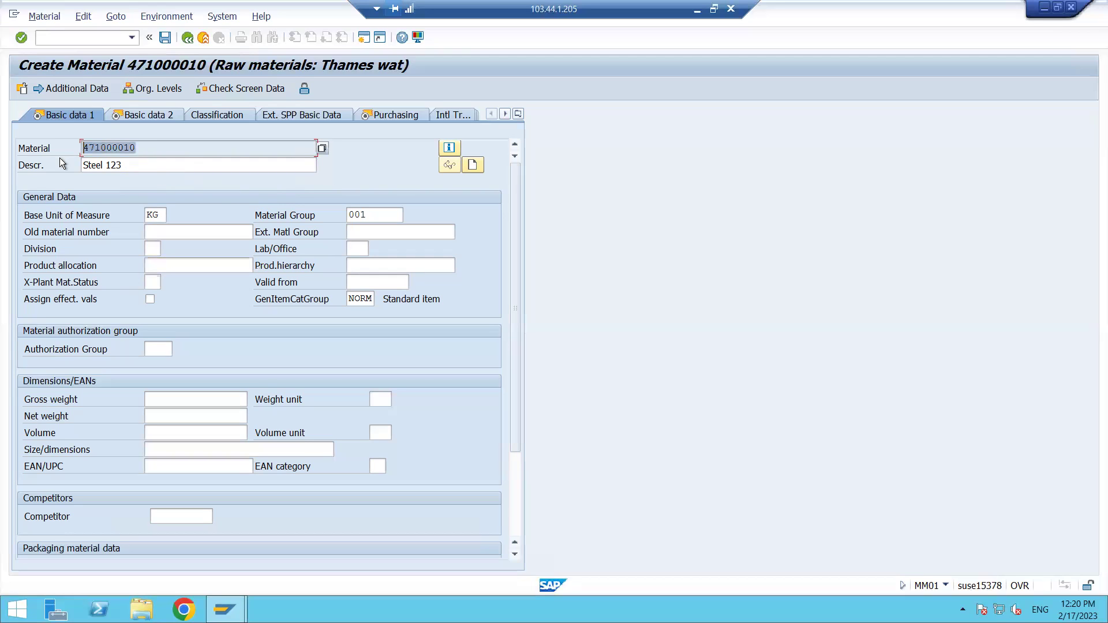
triple_click(129, 166)
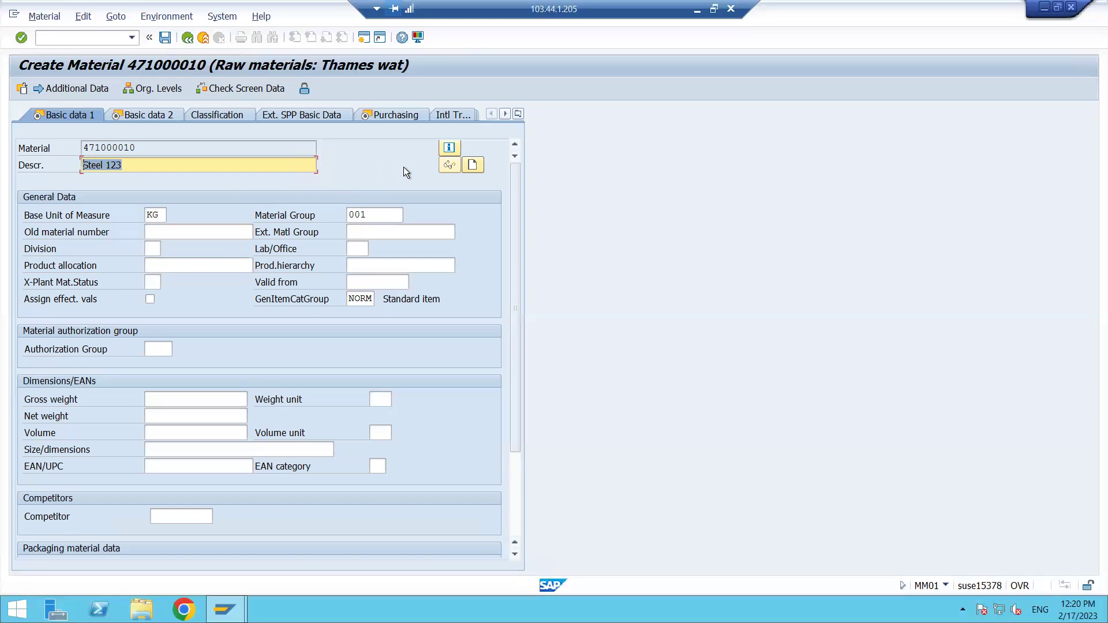
Step: Leave material creation and open the Create Purchase Order transaction ME21N
left_click(80, 42)
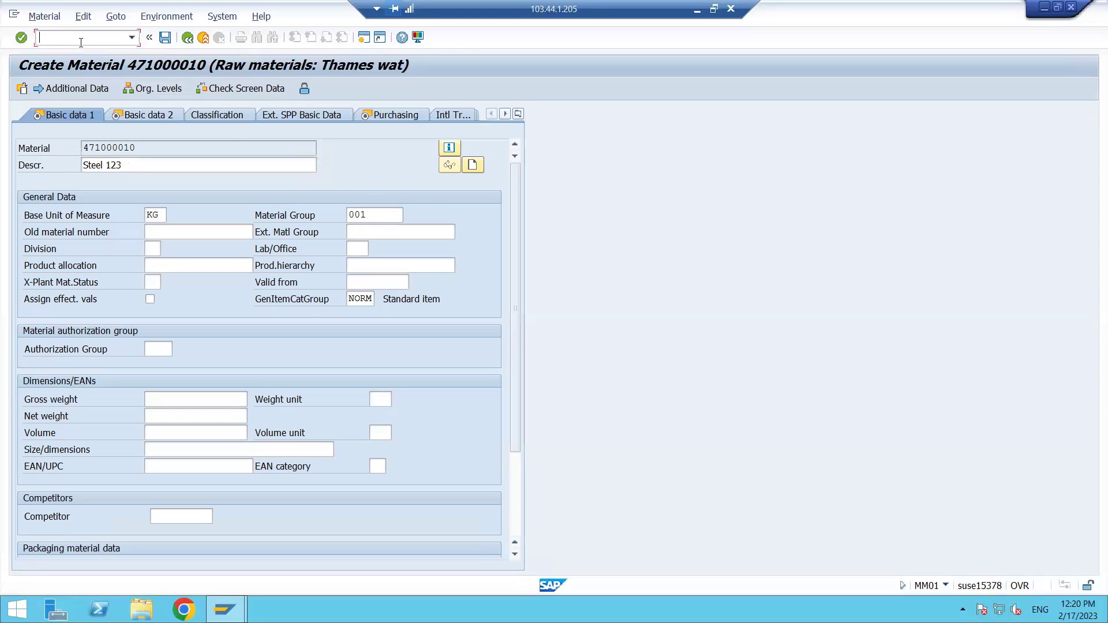
type("/nmm01")
key("Return")
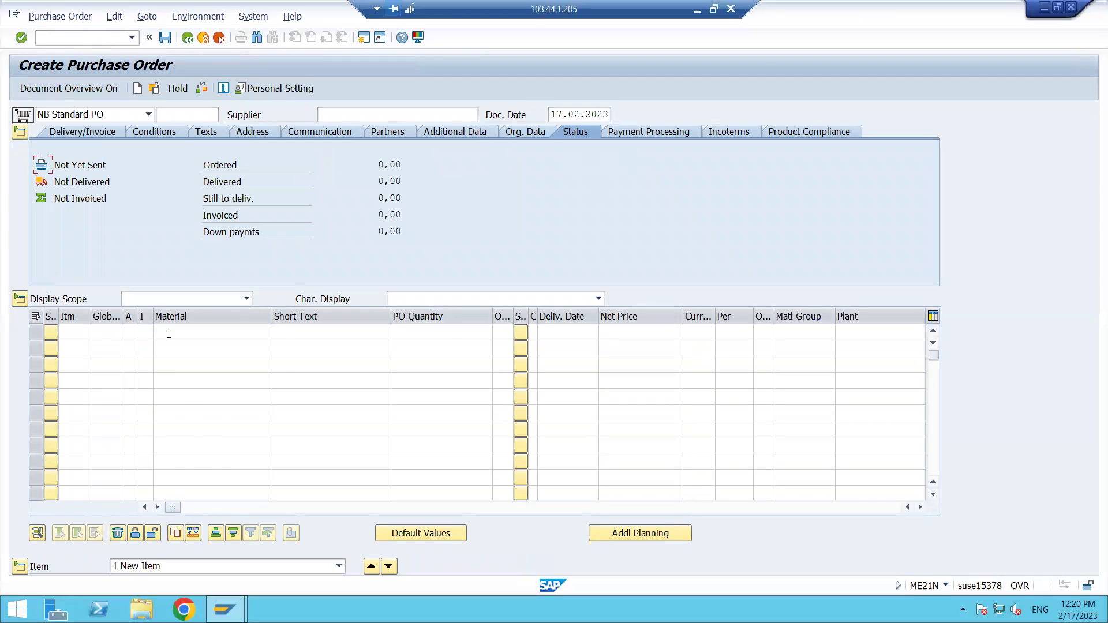
left_click(224, 337)
left_click(217, 346)
left_click(408, 333)
type("100")
Step: Set the net price of the first purchase order item to 1115
key("Tab")
key("Tab")
key("Tab")
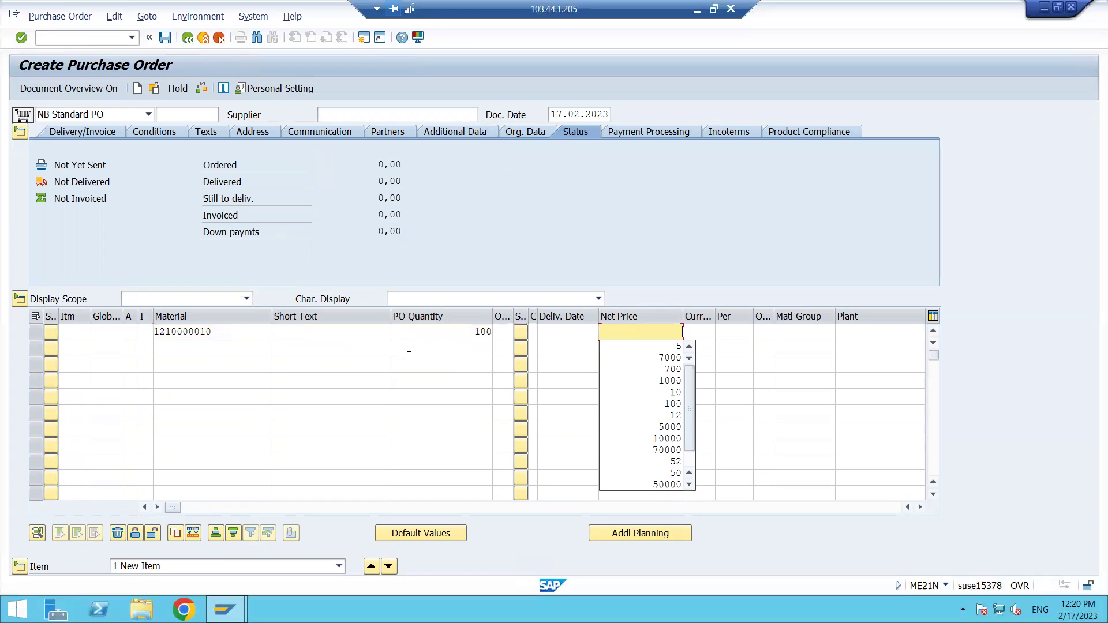
key("Insert")
key("Down")
key("Return")
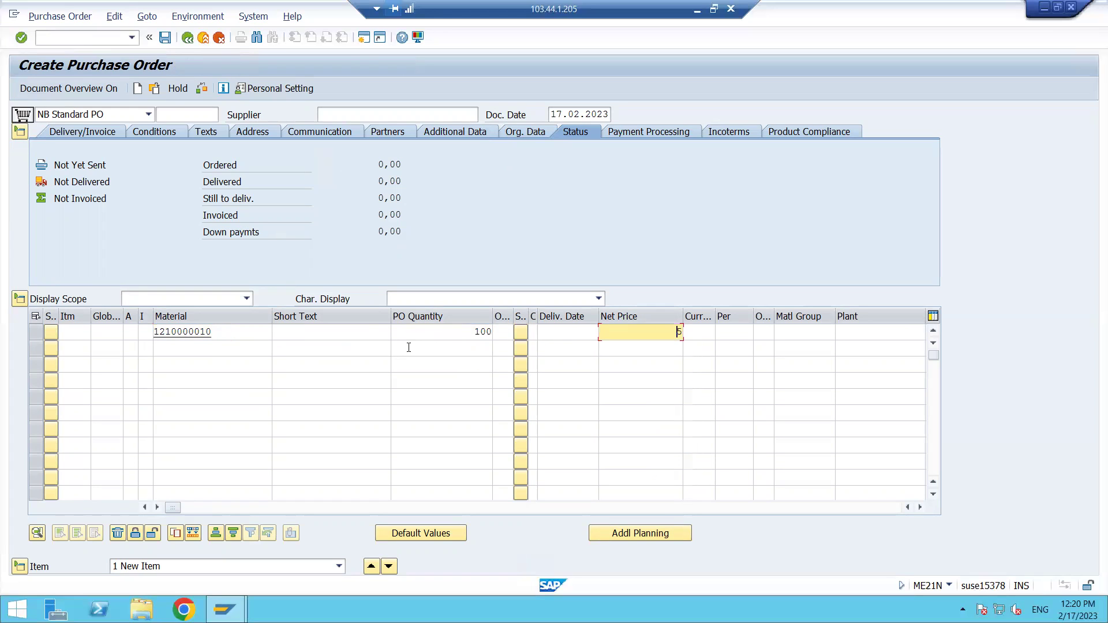
type("111")
Step: Assign plant 5555 to the first purchase order item
key("Tab")
key("Tab")
key("Tab")
key("Tab")
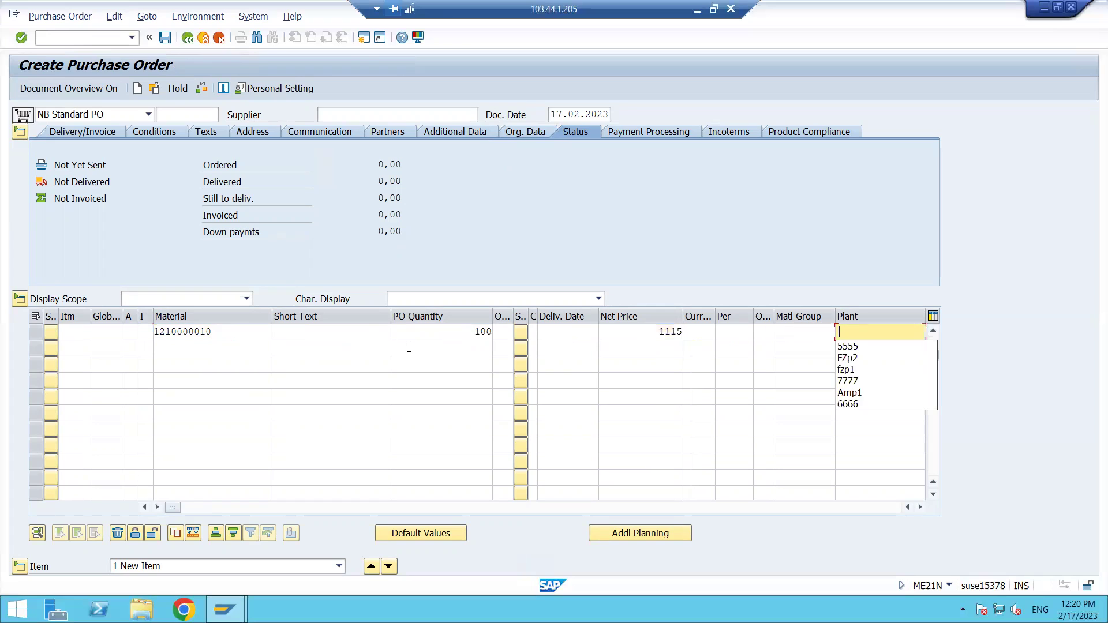
key("Down")
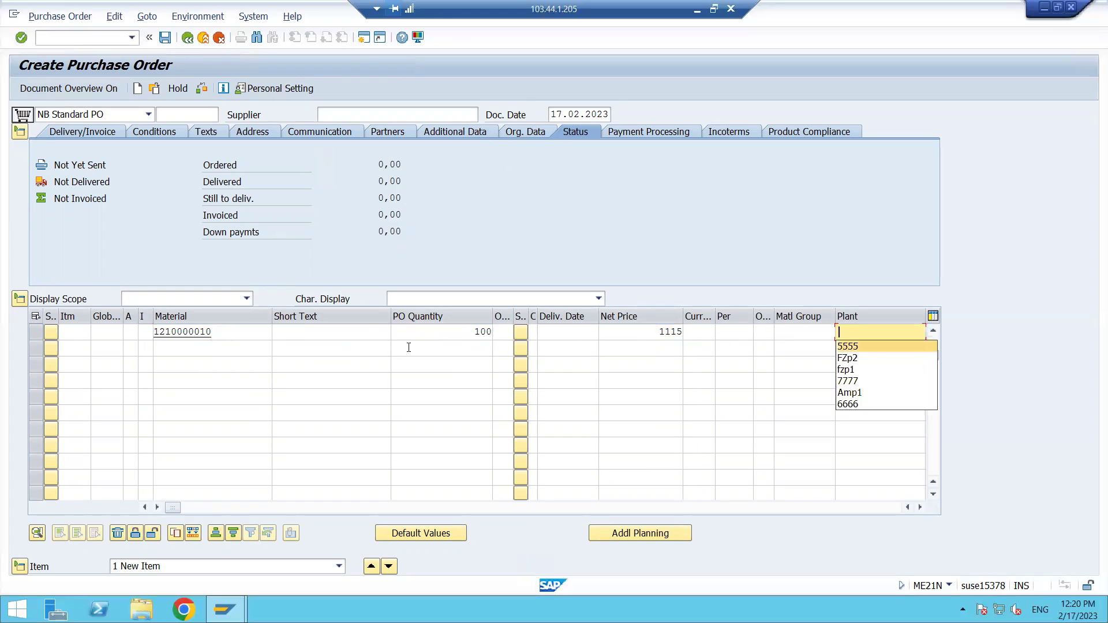
key("Return")
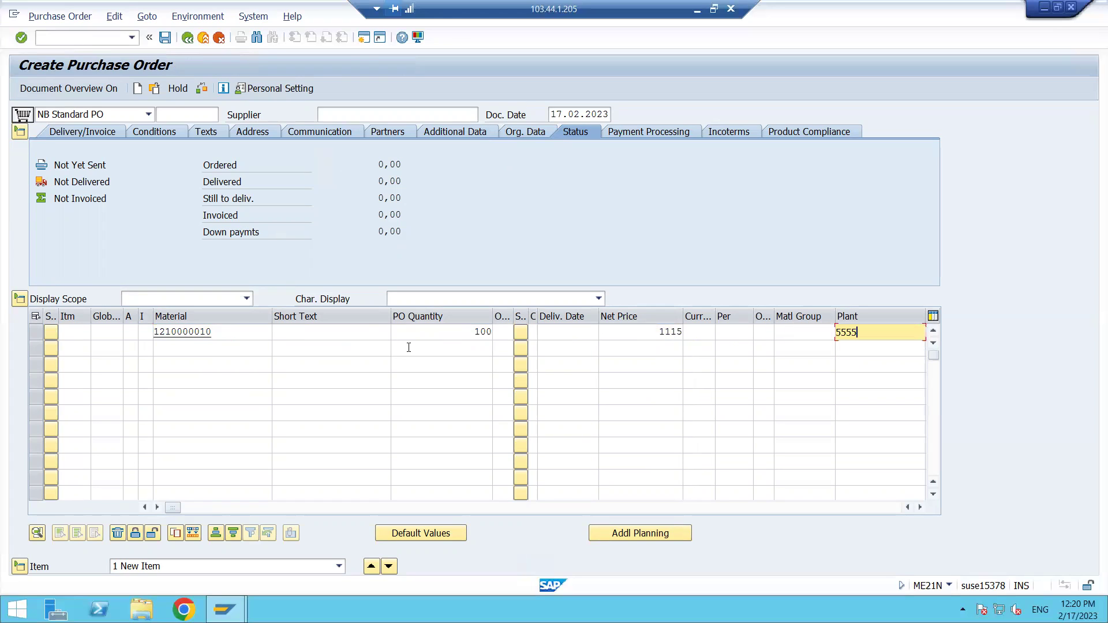
left_click(920, 507)
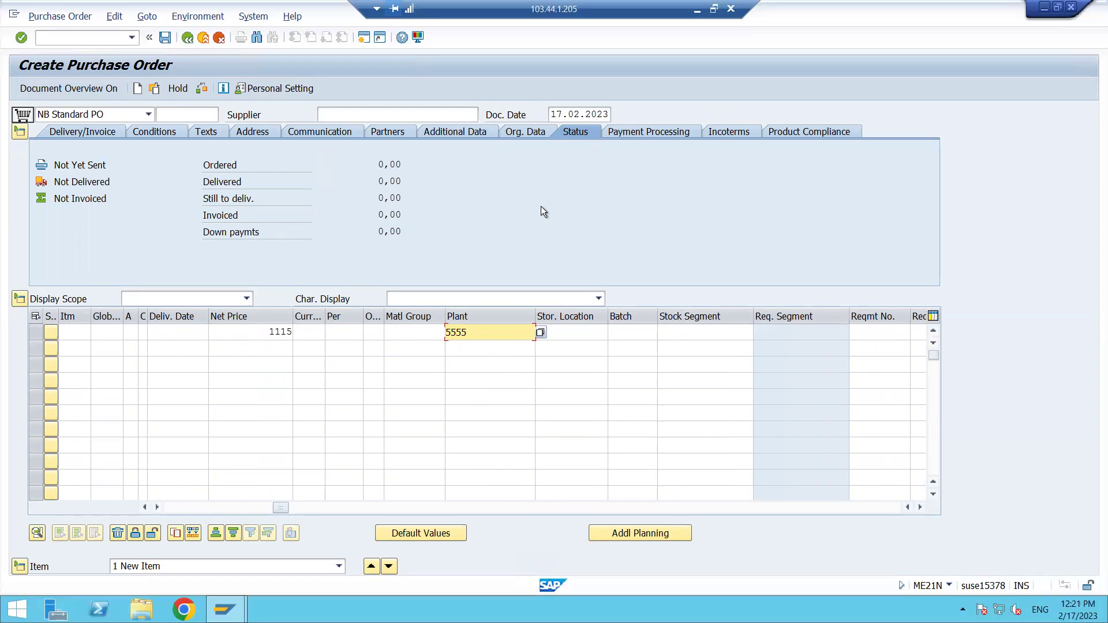
Step: Switch to SAP Logon, minimize the purchase order window, and reposition the SAP Logon window on the desktop
key("alt+Tab")
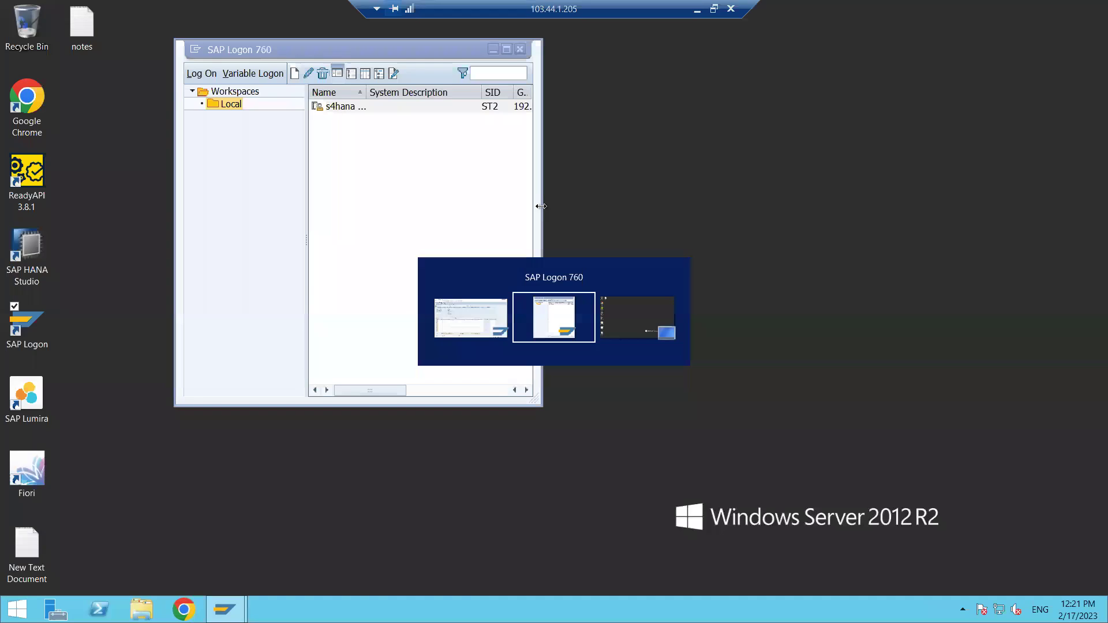
left_click_drag(385, 51, 489, 172)
left_click(597, 169)
key("alt+Tab")
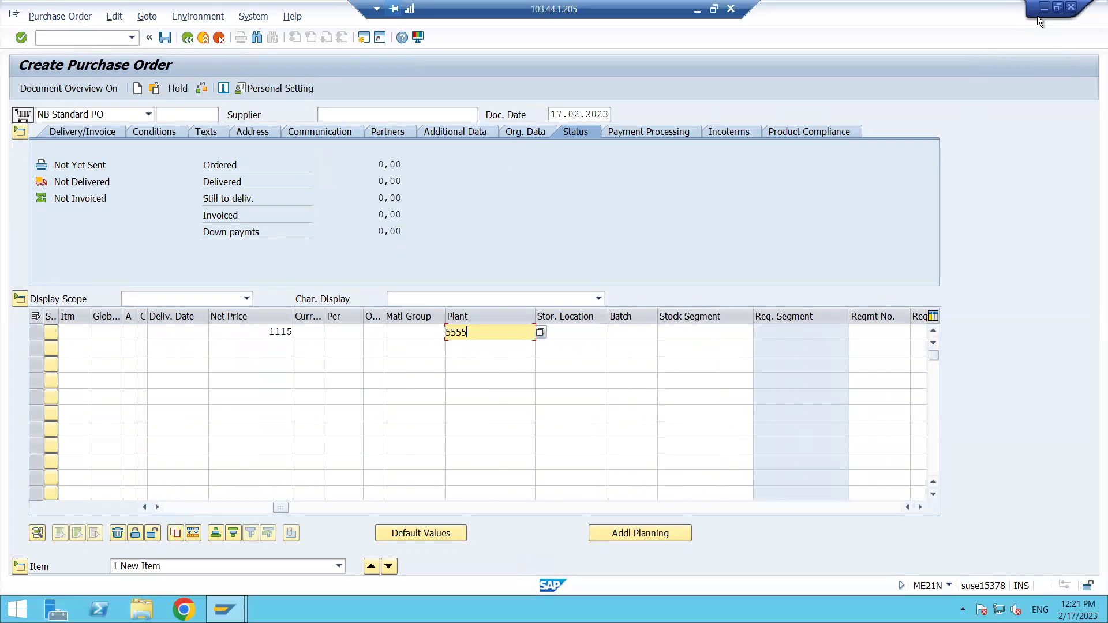
left_click(1040, 11)
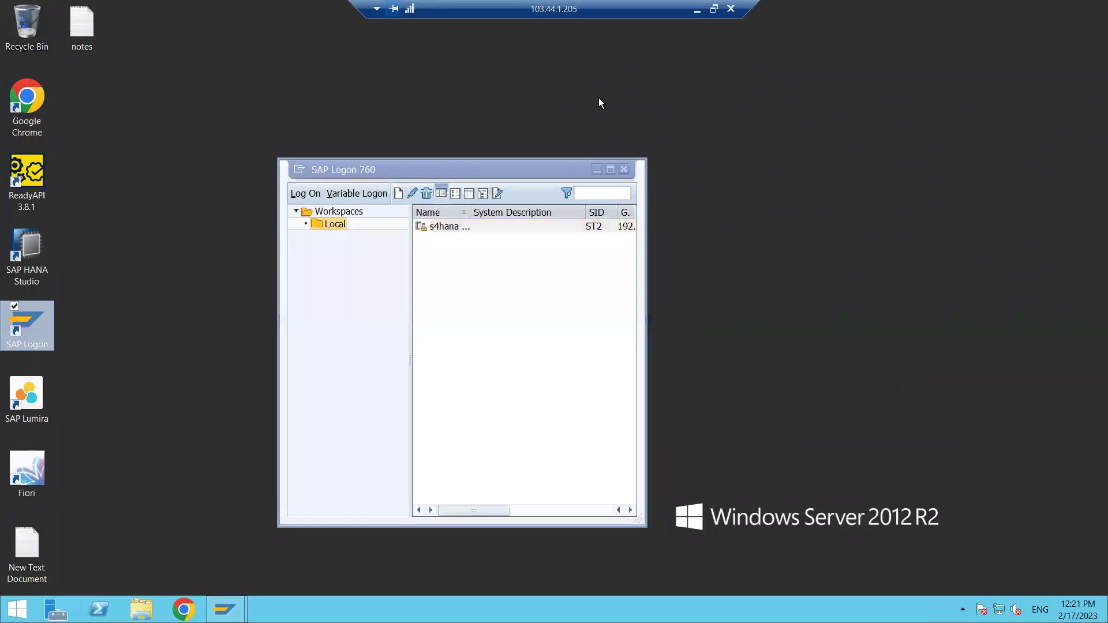
left_click_drag(524, 168, 820, 187)
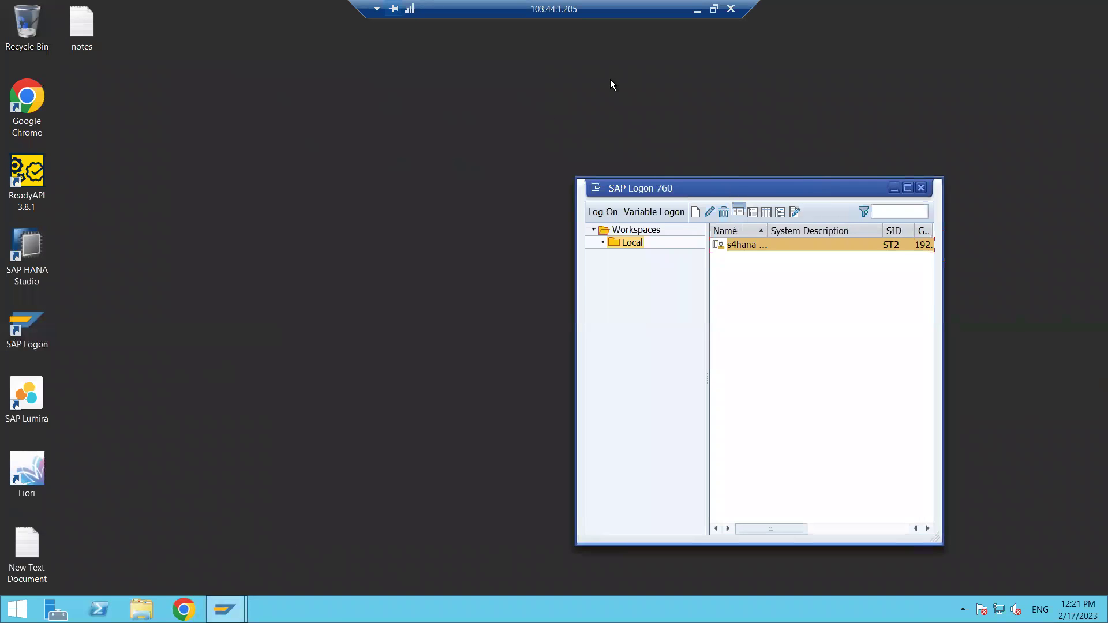